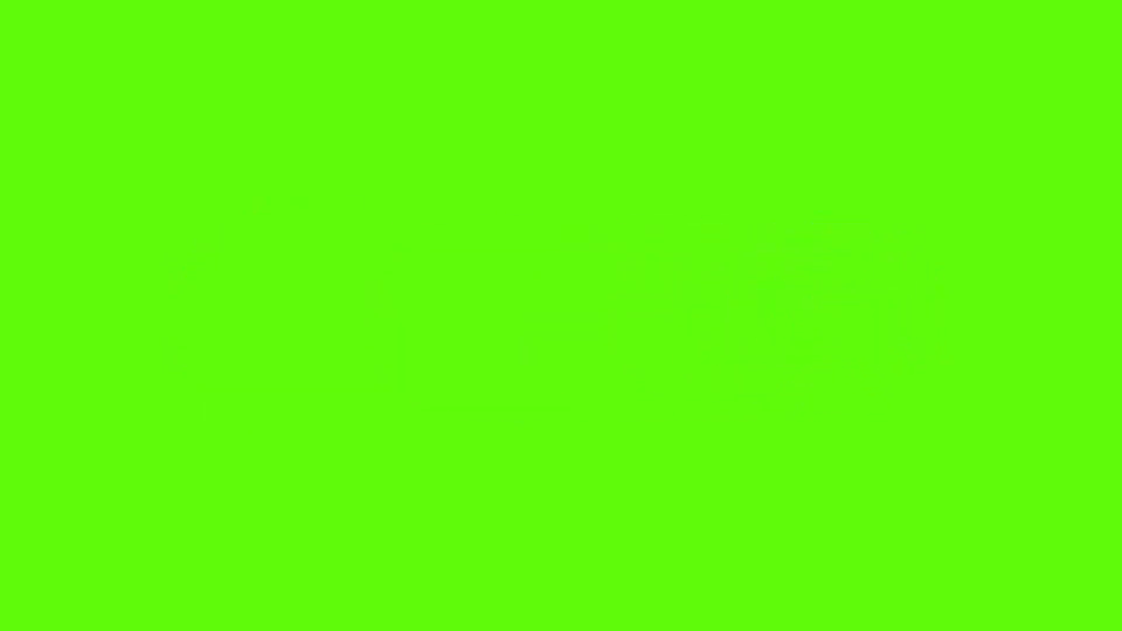
Search Google for "prd" and open the West Bengal Panchayat and Rural Development department's website, prd.wb.gov.in
left_click(413, 342)
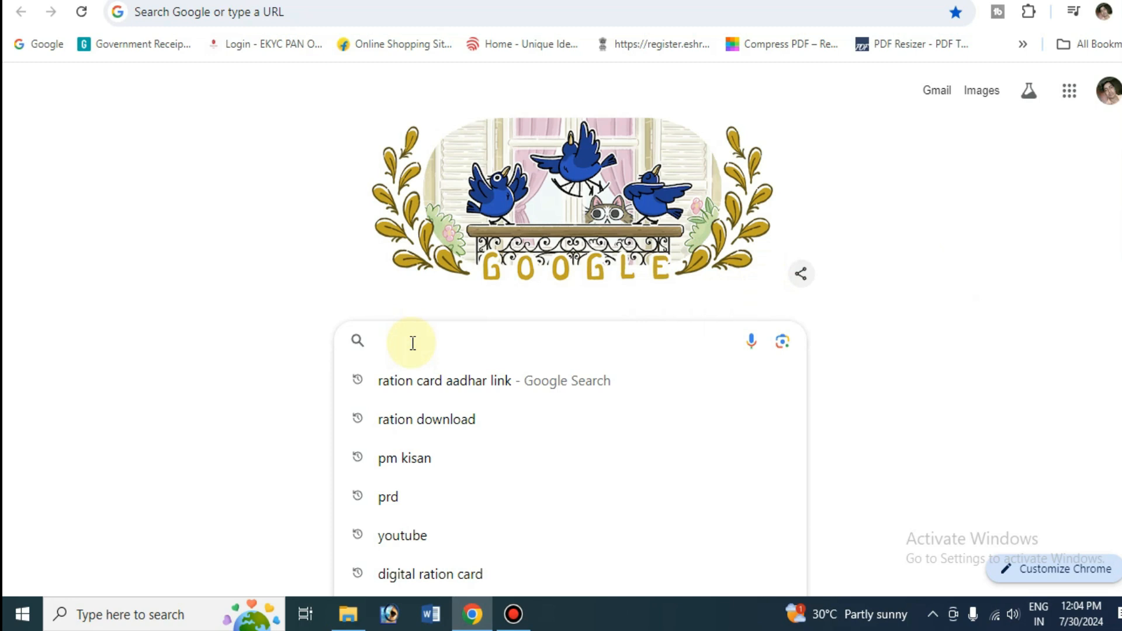
type("prd")
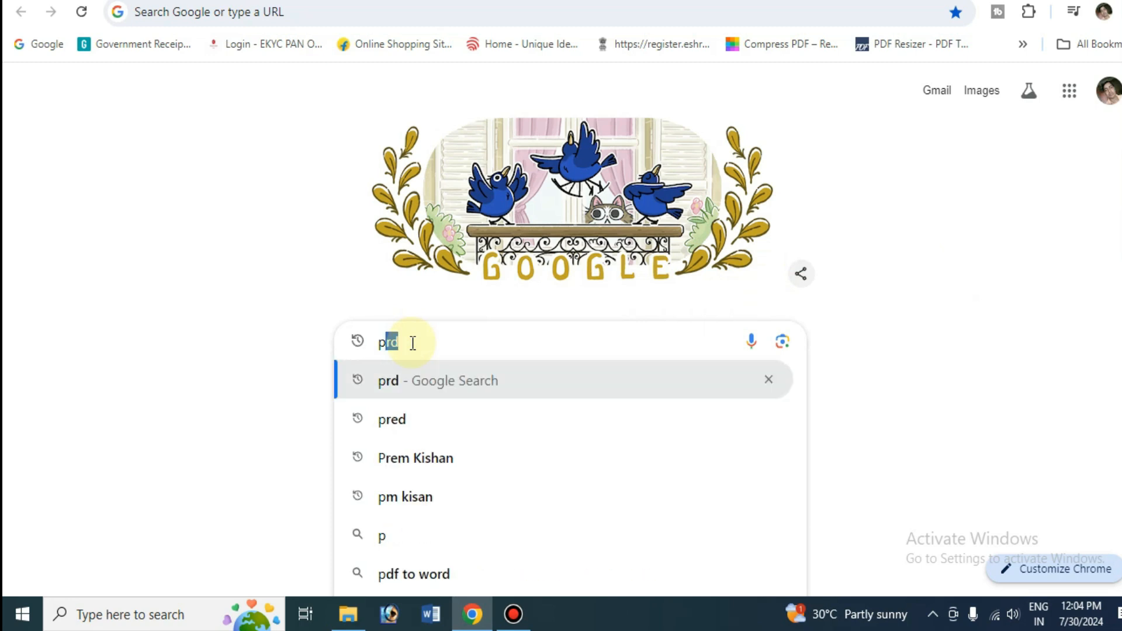
left_click(397, 382)
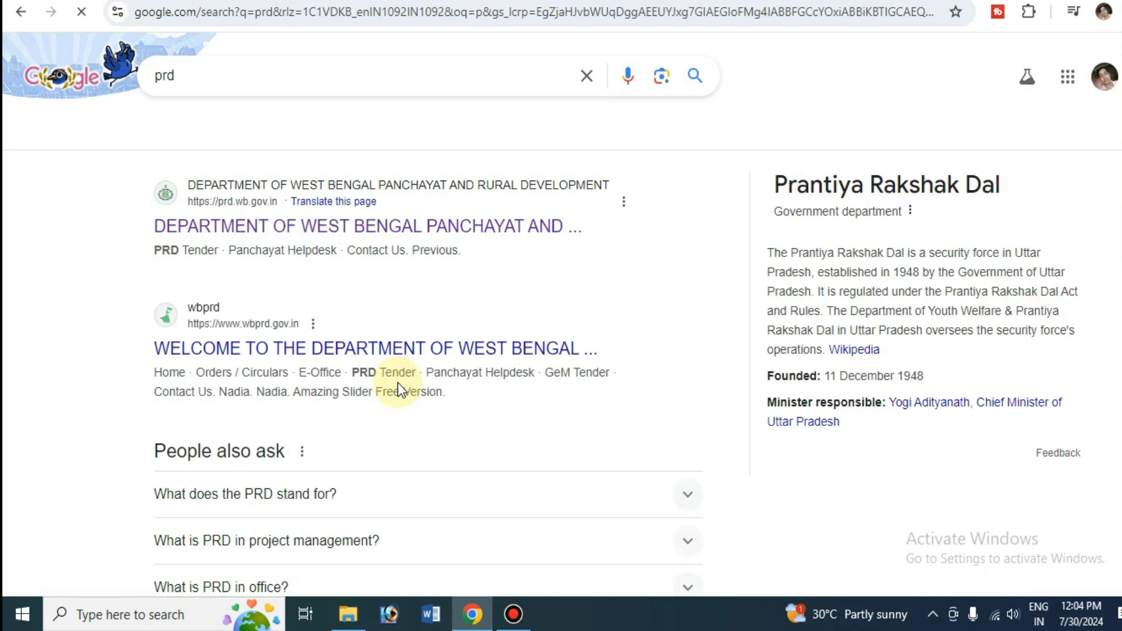
left_click(246, 231)
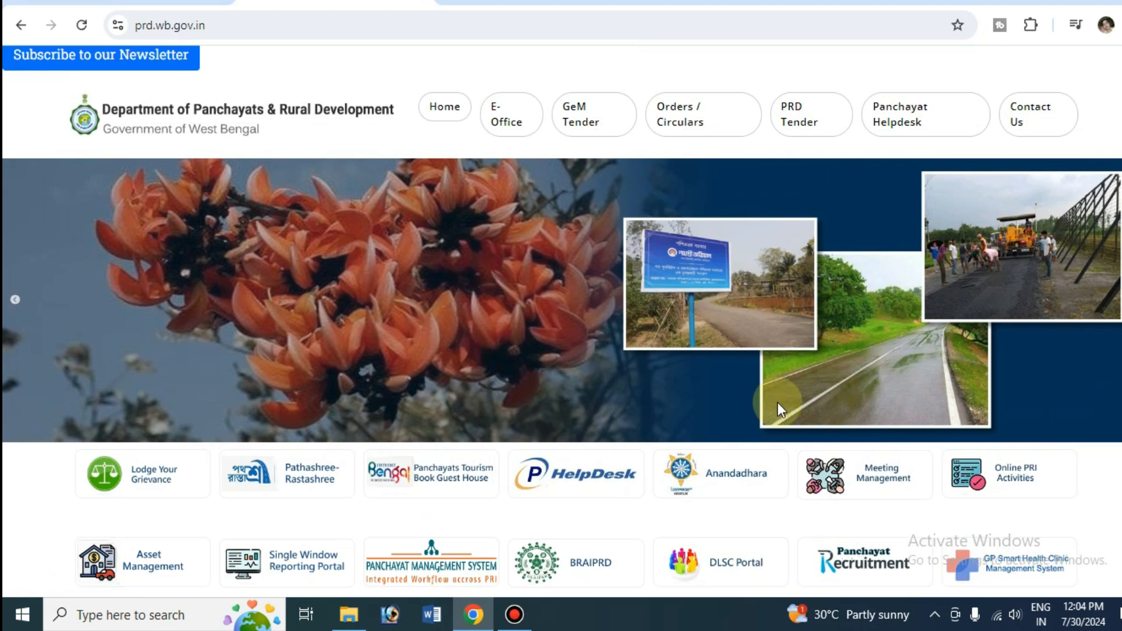
Open Trade Registration Renewal from the Citizen Corner section of the department's homepage
scroll(861, 362, "down", 10)
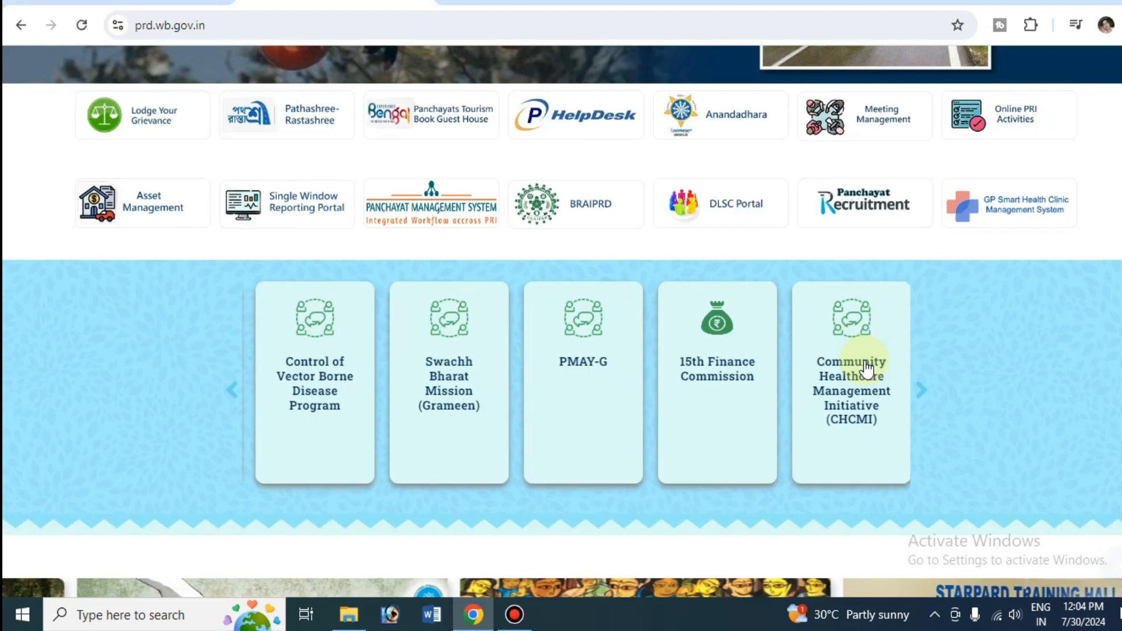
scroll(1001, 431, "down", 1)
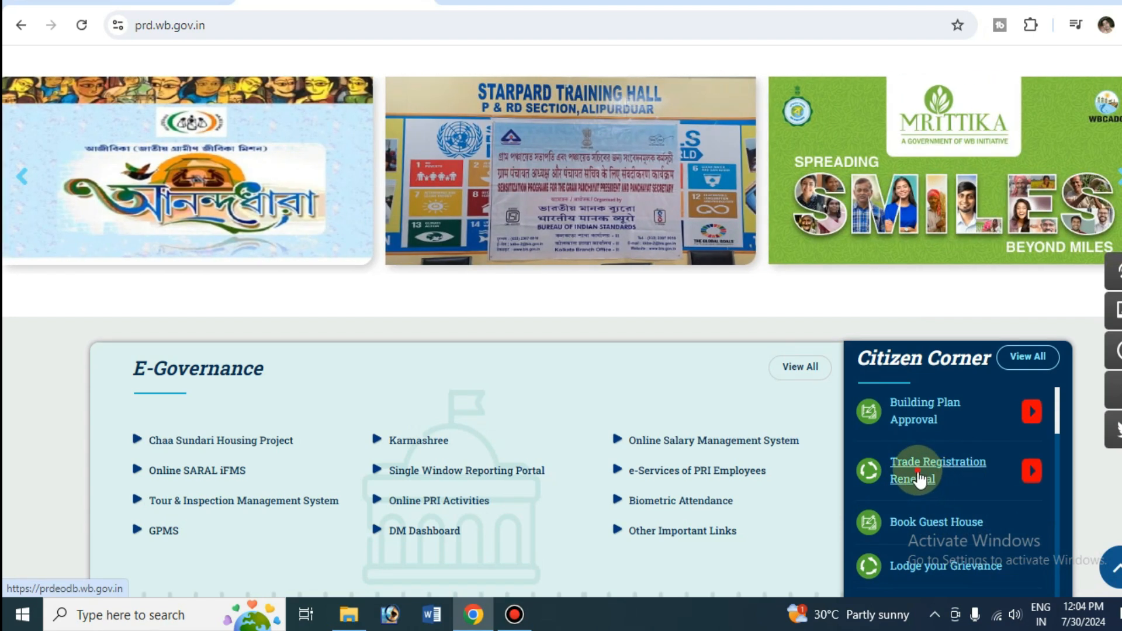
left_click(917, 476)
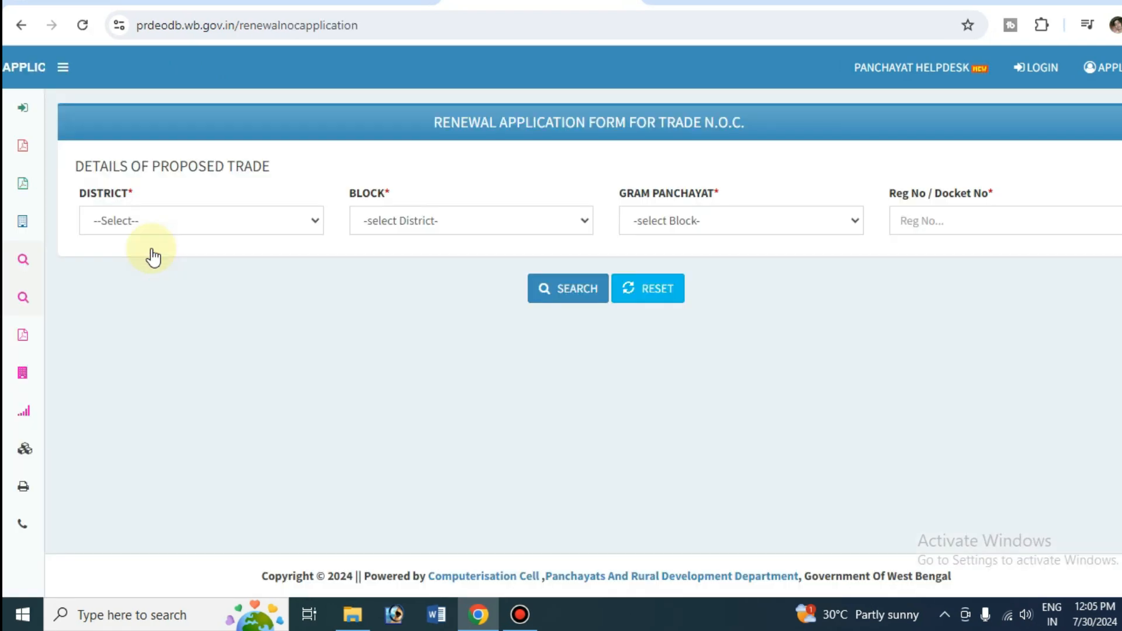
Set the trade renewal form's district to PASCHIM MIDNAPORE, block to DANTAN-I and gram panchayat to TARURUI
left_click(130, 216)
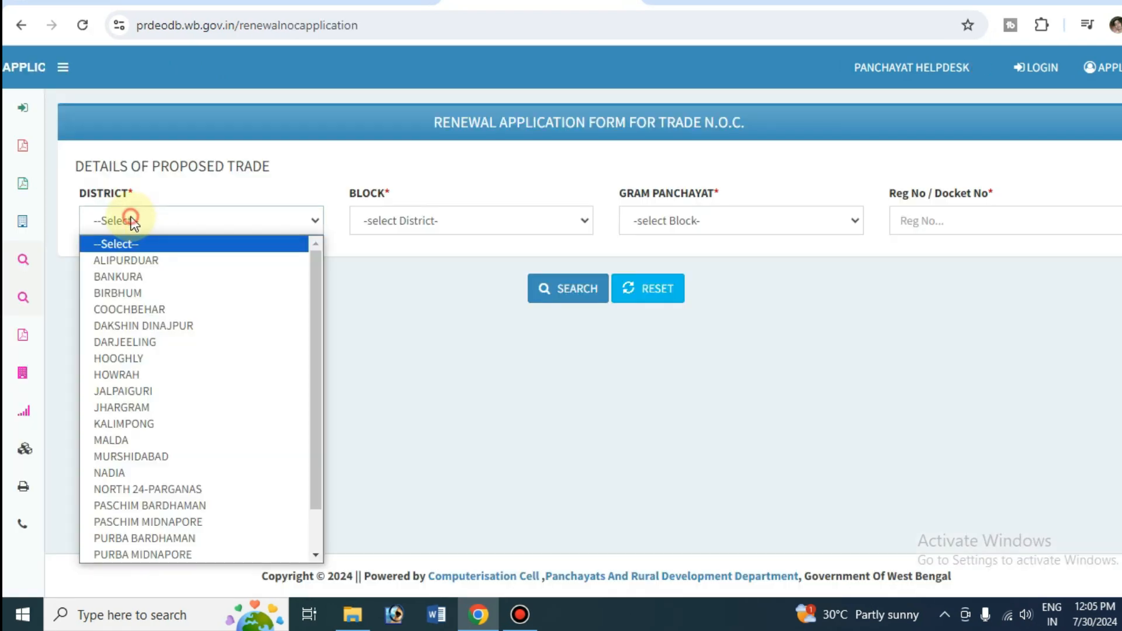
left_click(161, 521)
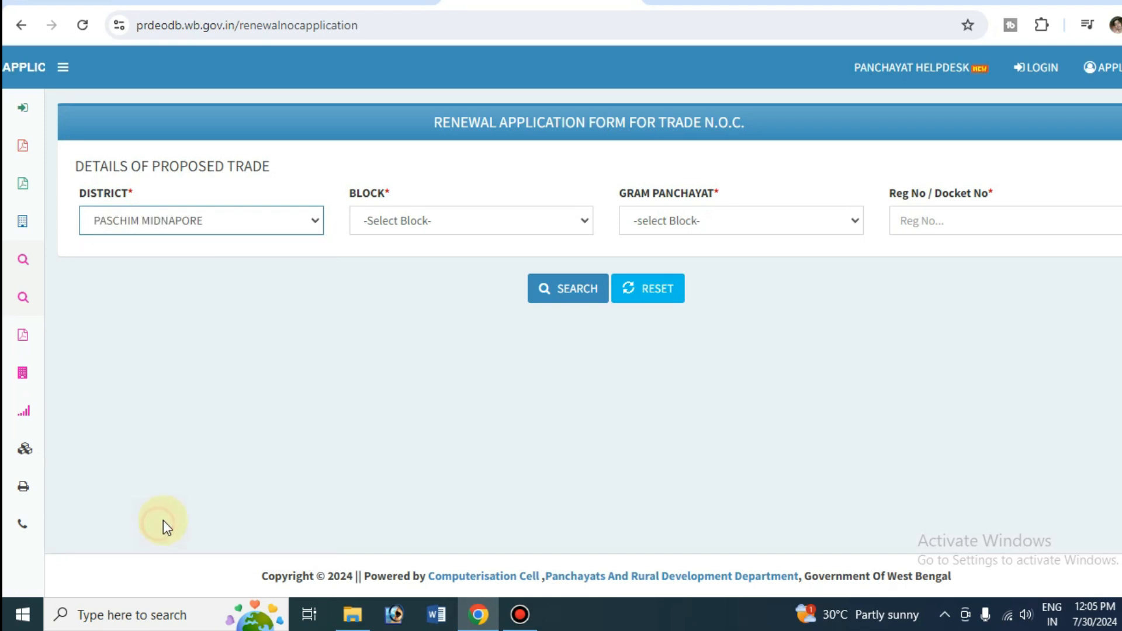
left_click(429, 216)
left_click(411, 295)
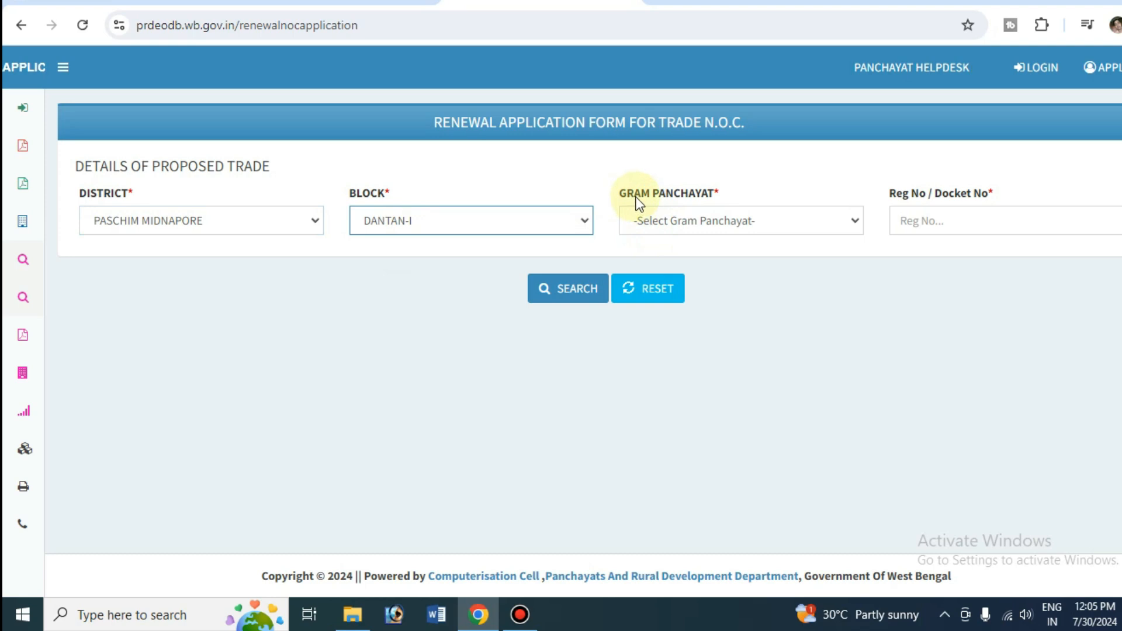
left_click(692, 219)
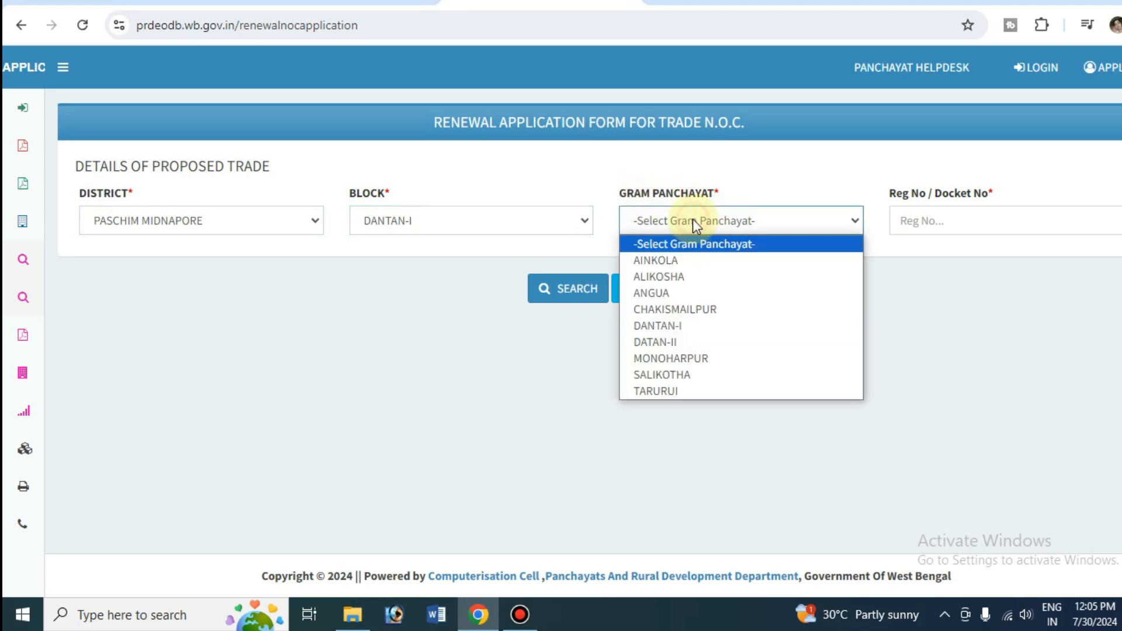
left_click(677, 390)
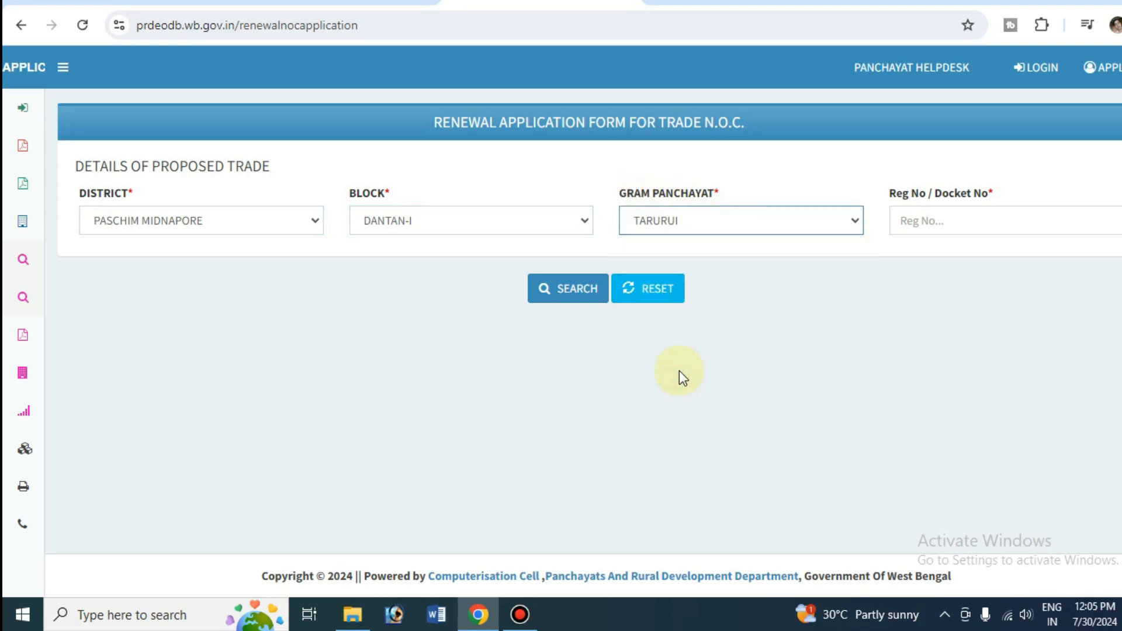
Search with the trade's registration or docket number and open the pending renewal of the matching record
left_click(929, 228)
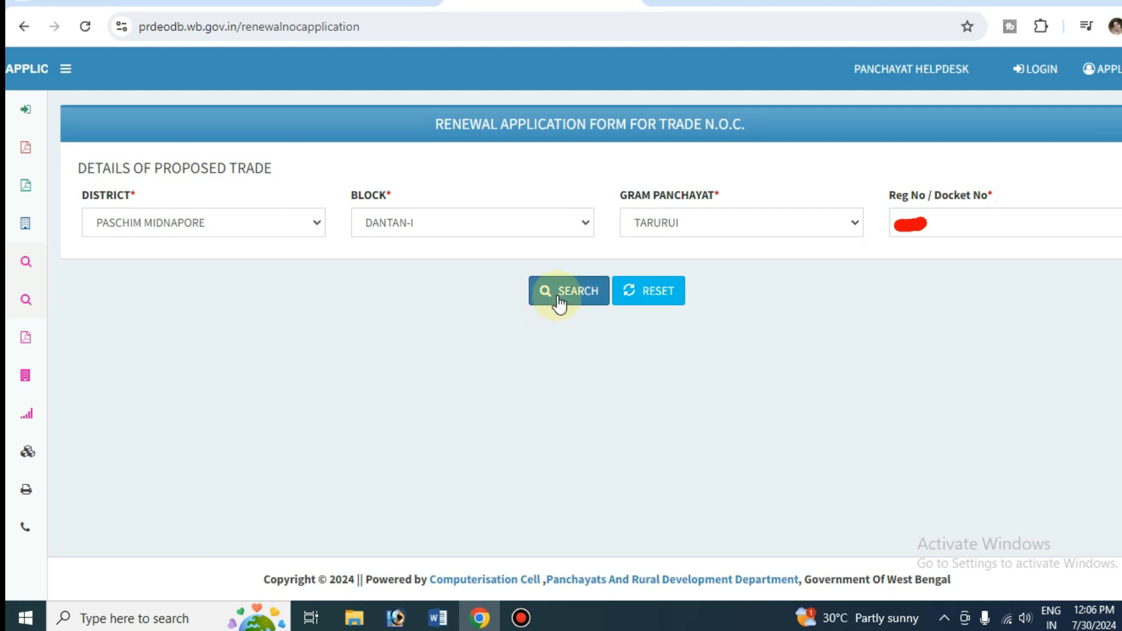
left_click(559, 299)
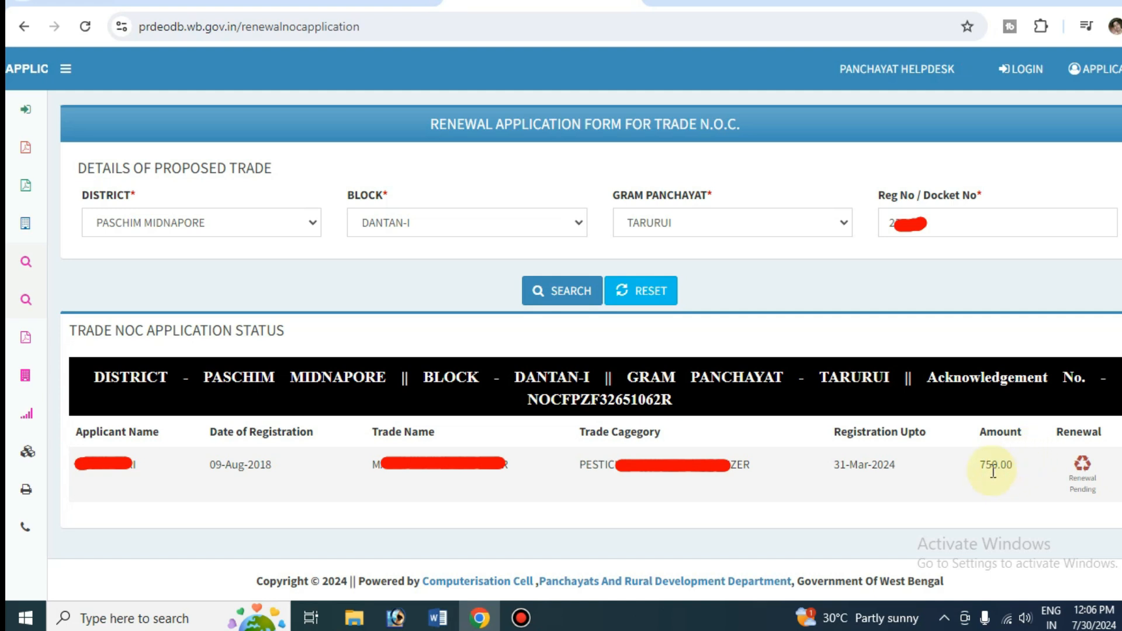
left_click(1086, 470)
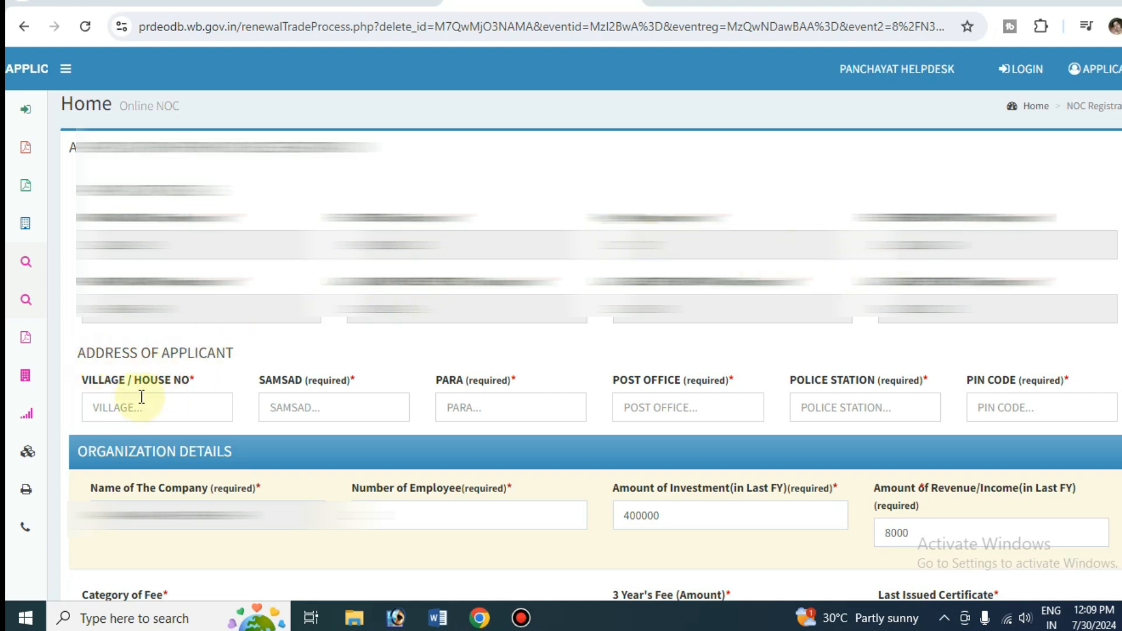
Go through the required applicant address fields: village, samsad, para, post office, police station and PIN code
left_click(105, 406)
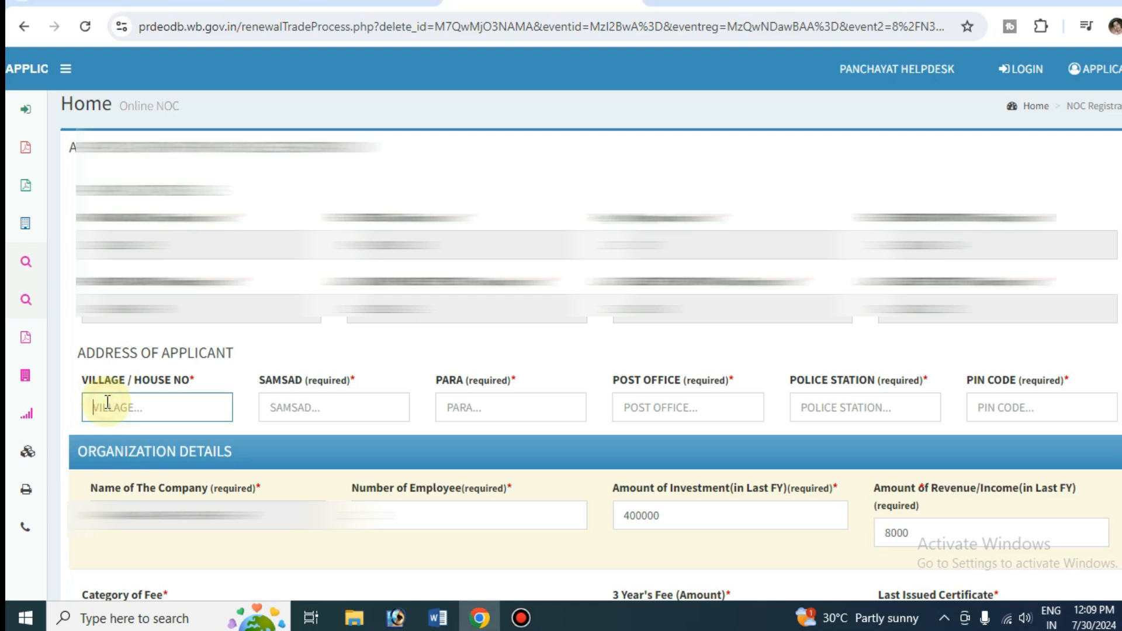
left_click(300, 403)
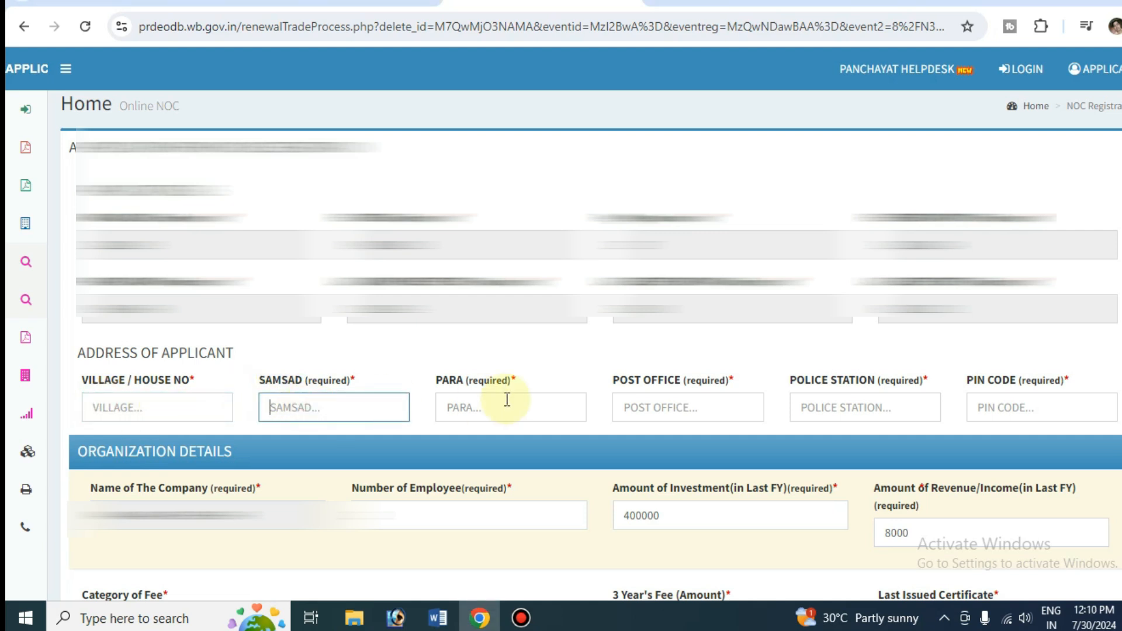
left_click(470, 404)
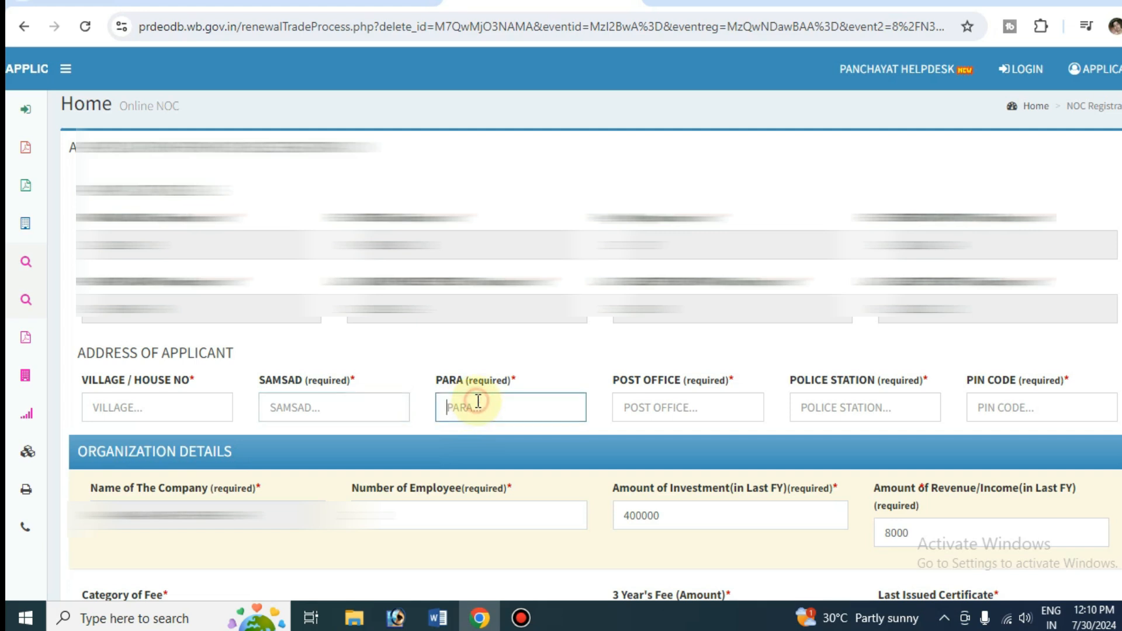
left_click(654, 405)
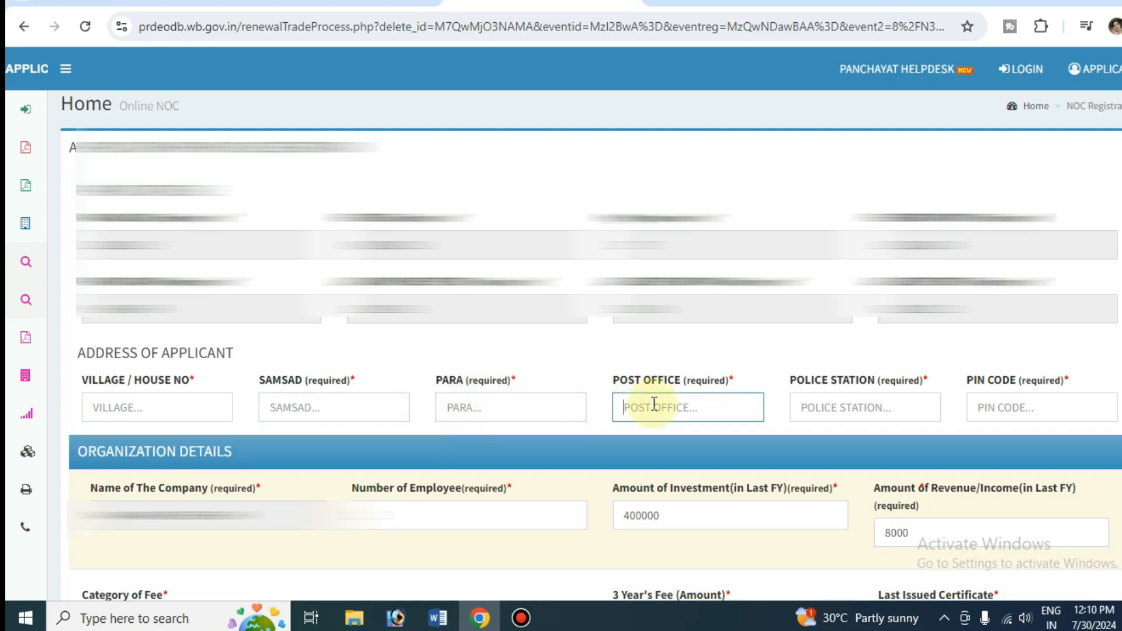
left_click(850, 405)
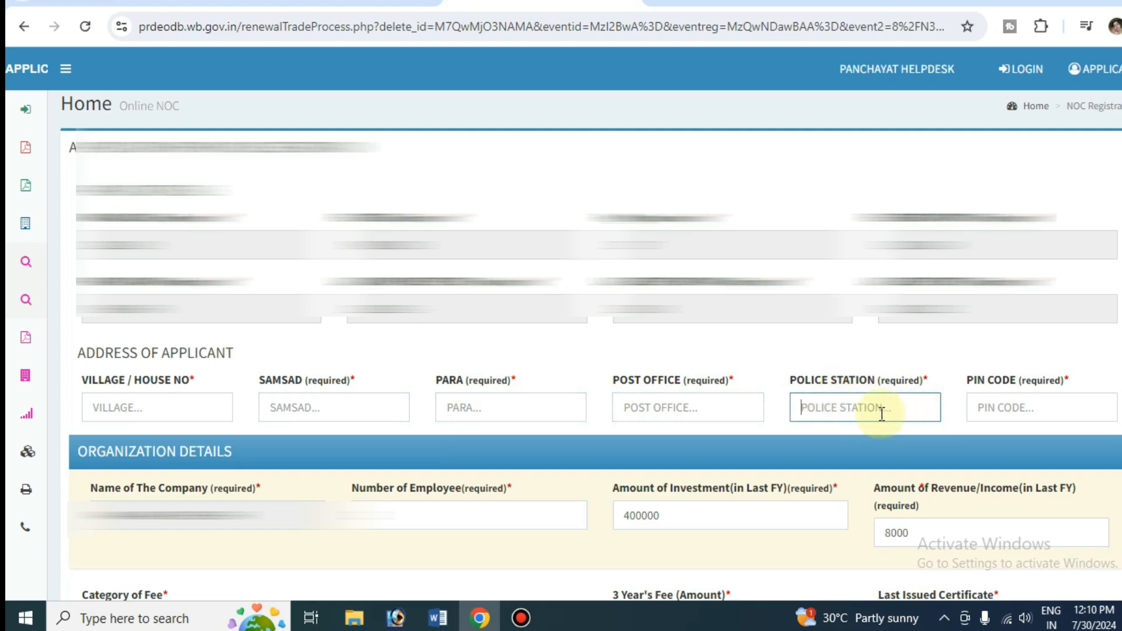
left_click(1010, 403)
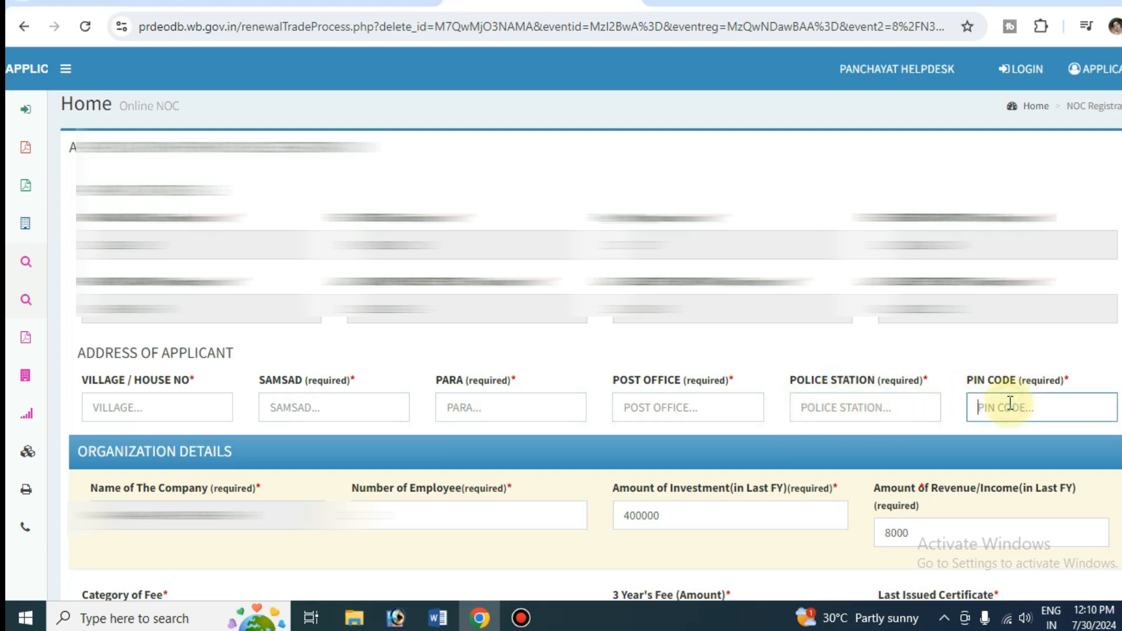
Try 4 and 1 as the number of employees in the organization details and set it back to 2
scroll(117, 341, "down", 3)
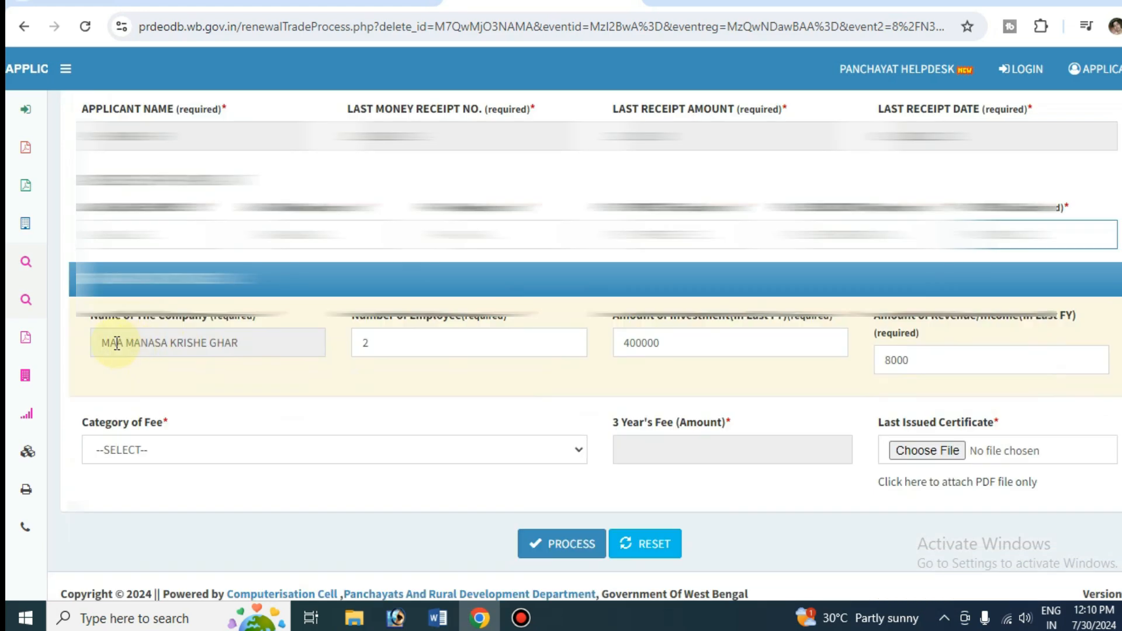
left_click(221, 340)
left_click(377, 343)
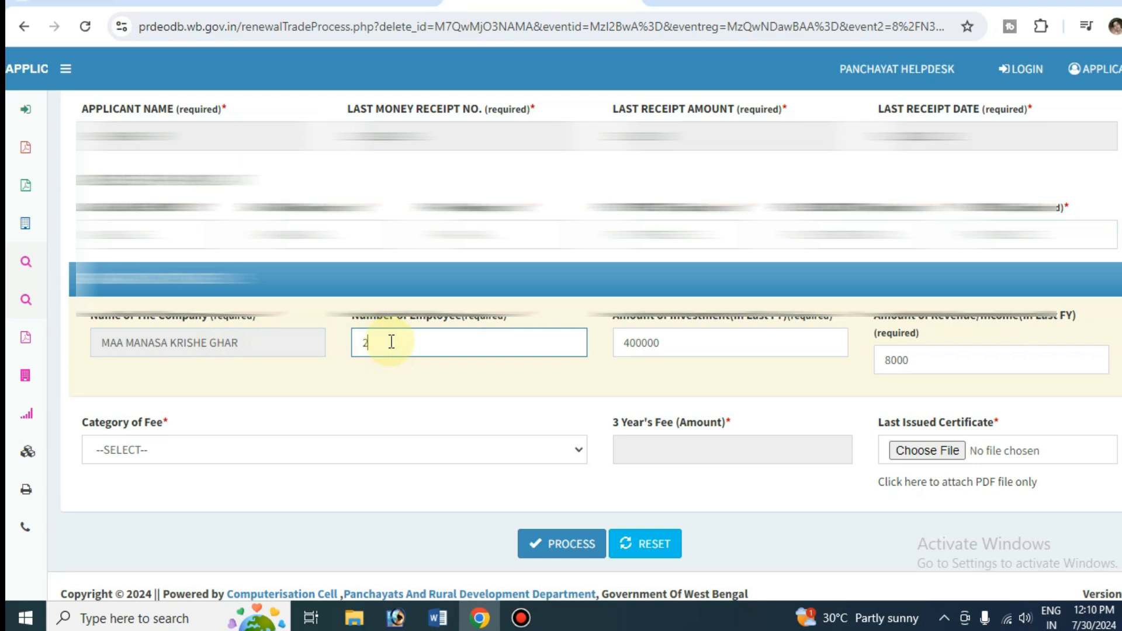
key("BackSpace")
type("4")
key("BackSpace")
type("1")
key("BackSpace")
type("2")
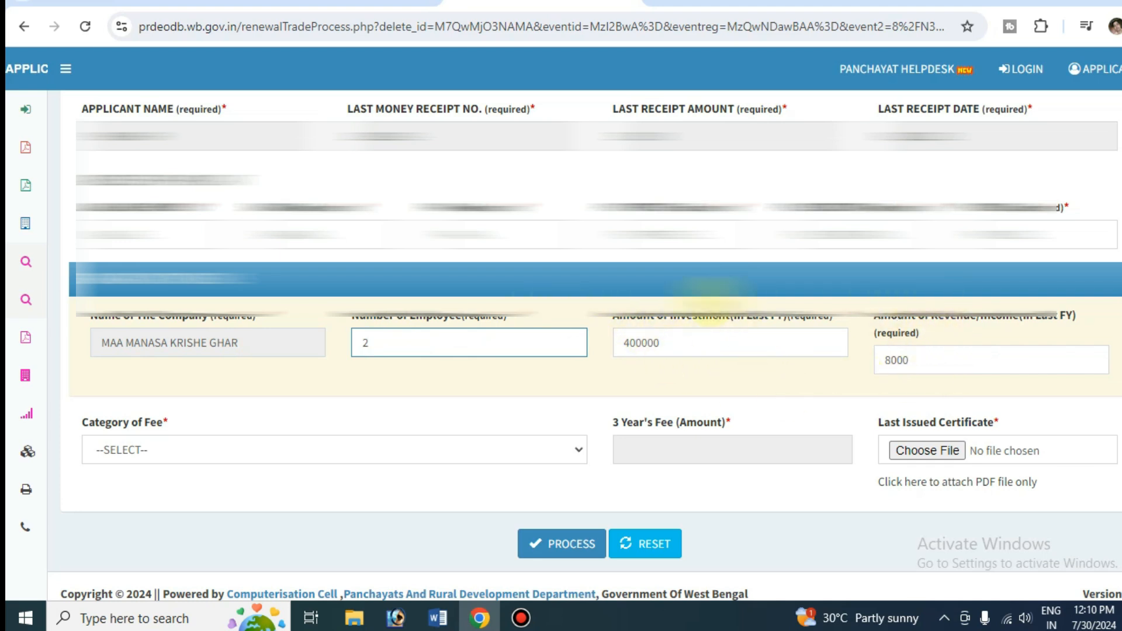
Choose the fee category for capital investment from Rs. 25000 to less than Rs. 5,00,000, except trades of special nature
left_click(154, 446)
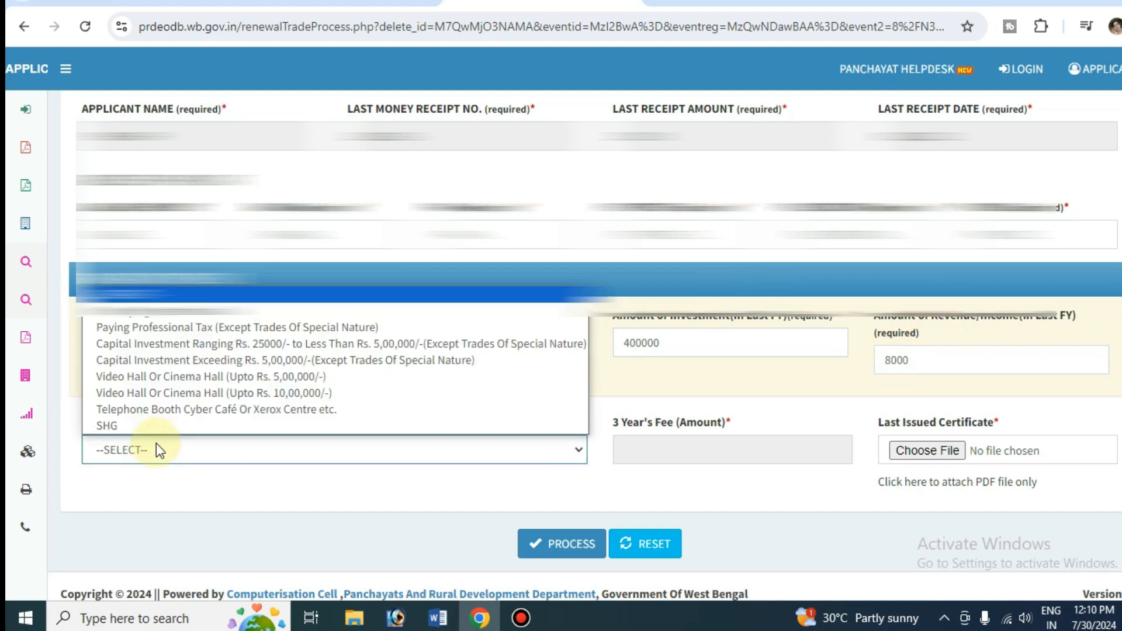
left_click(140, 343)
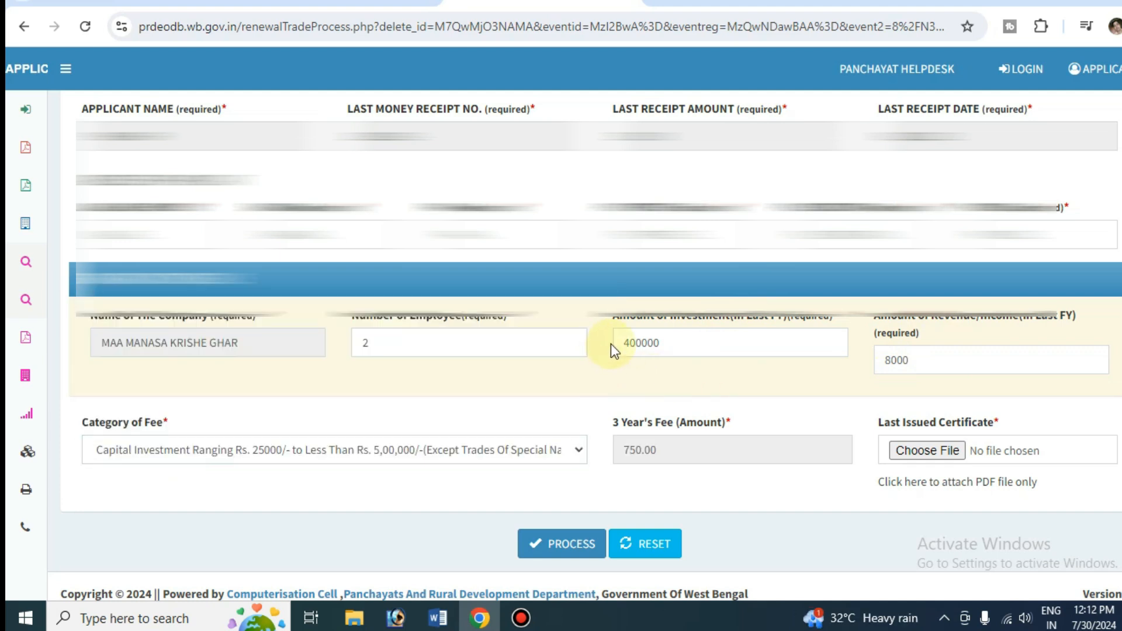
left_click(632, 344)
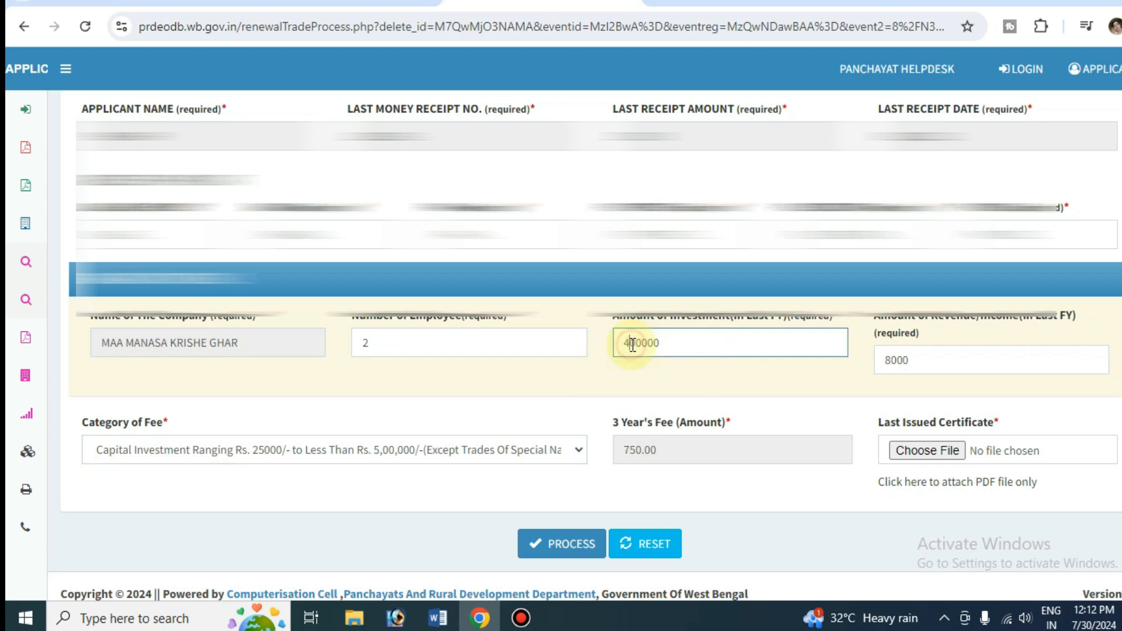
left_click(387, 448)
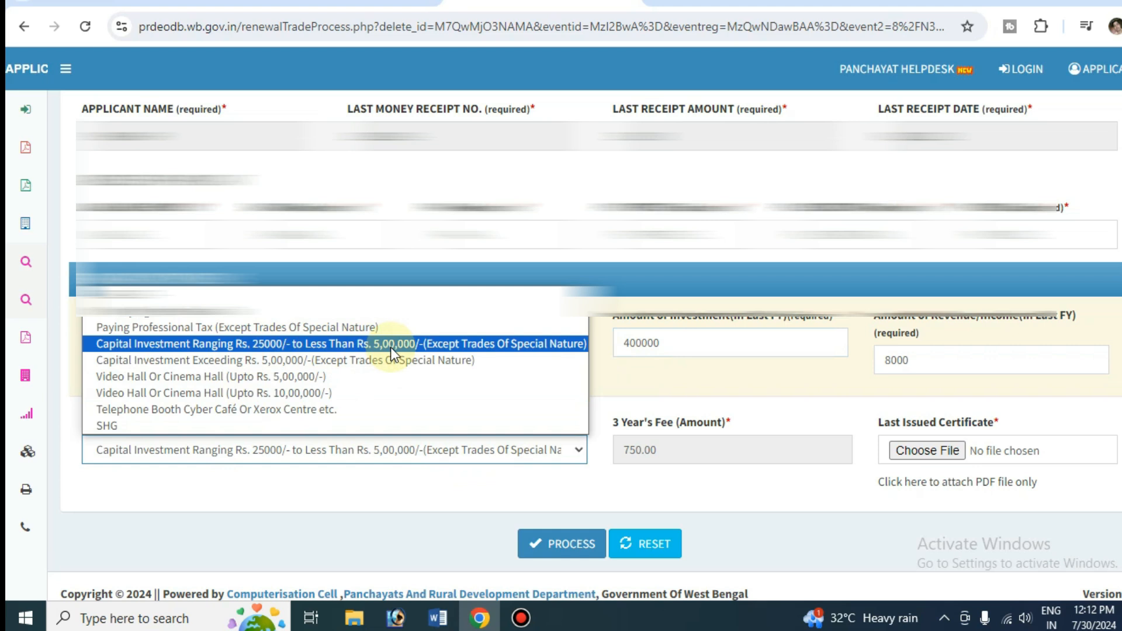
left_click(304, 345)
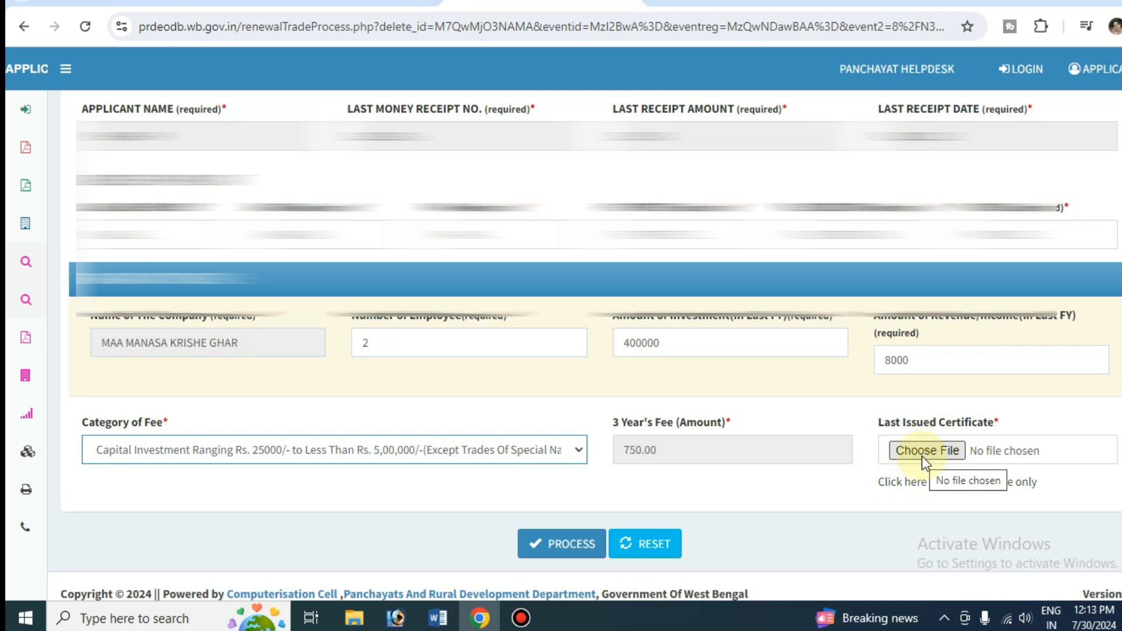
left_click(940, 451)
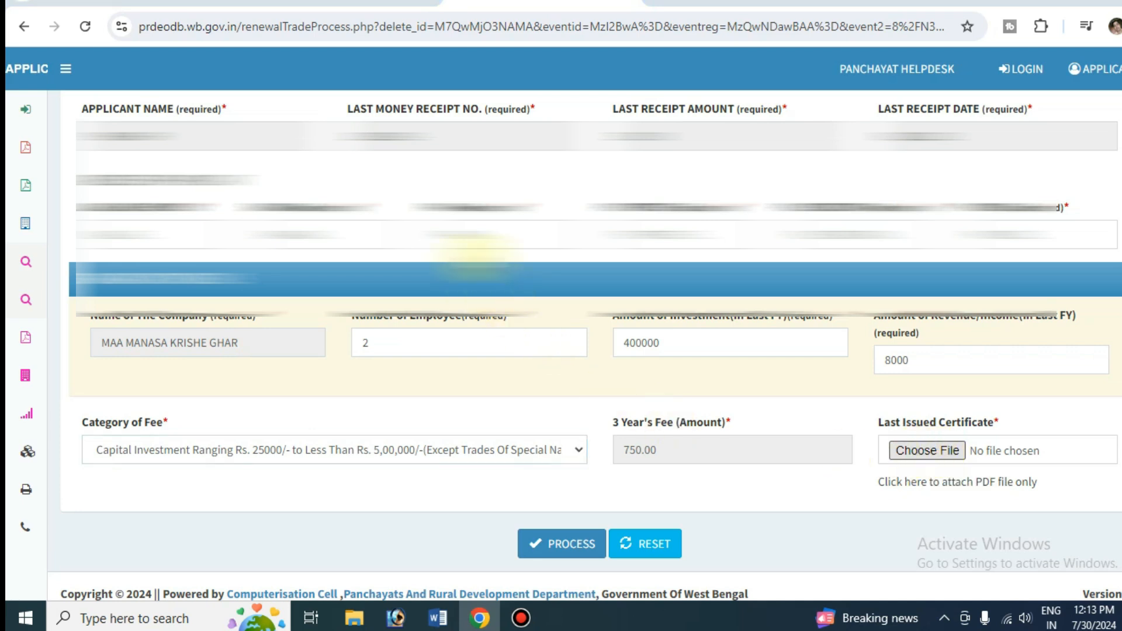
scroll(398, 266, "down", 7)
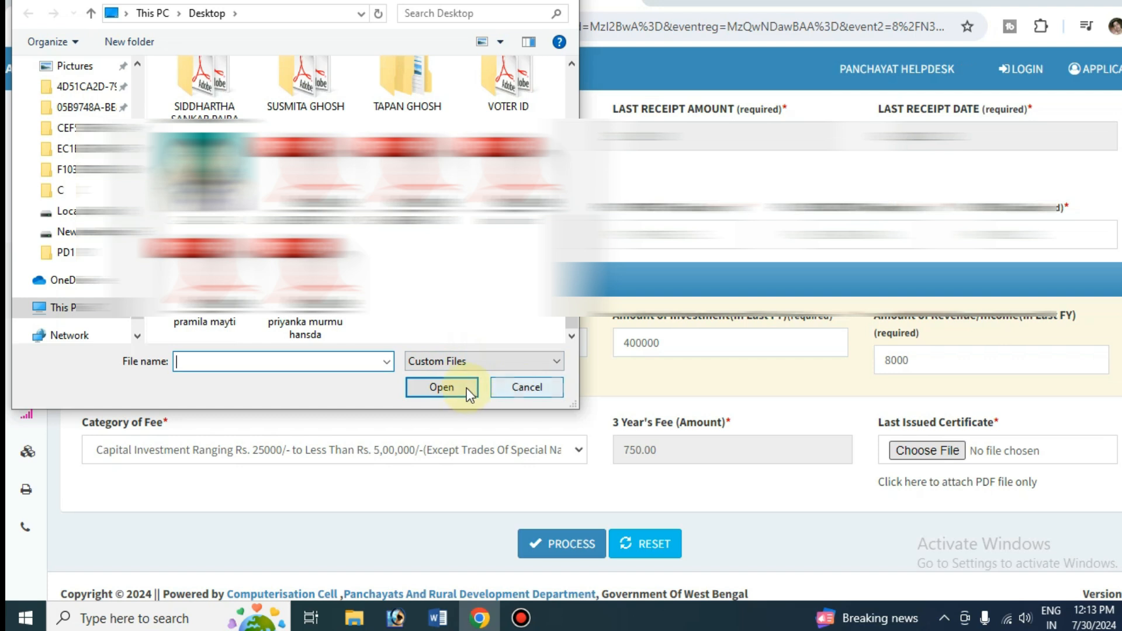
left_click(534, 386)
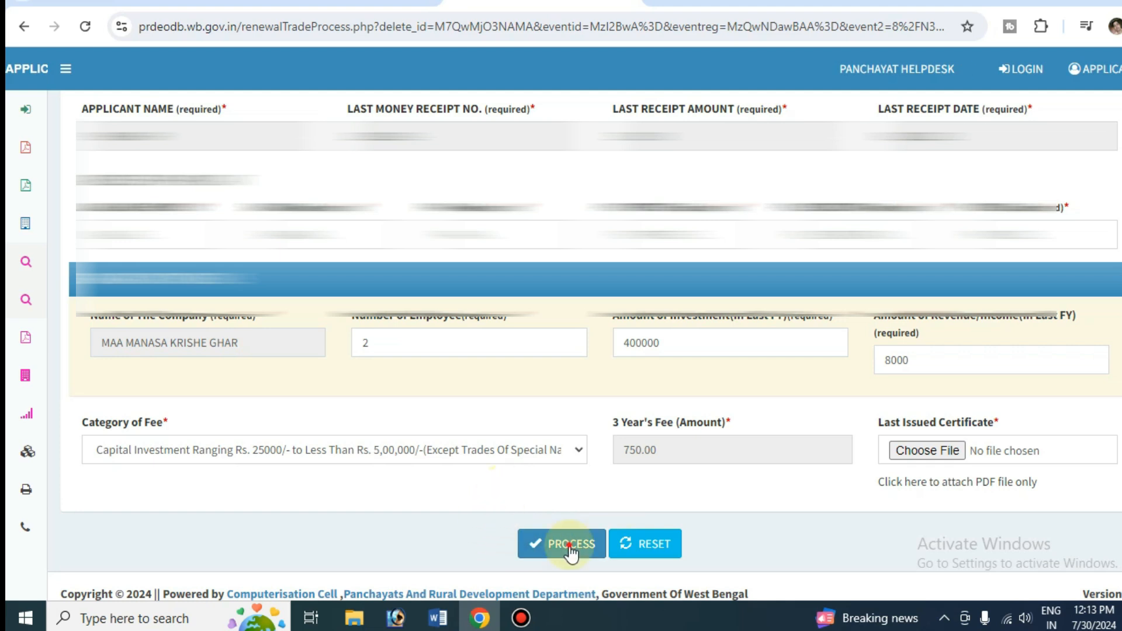
Submit the trade renewal application for processing and download its acknowledgement copy
left_click(570, 543)
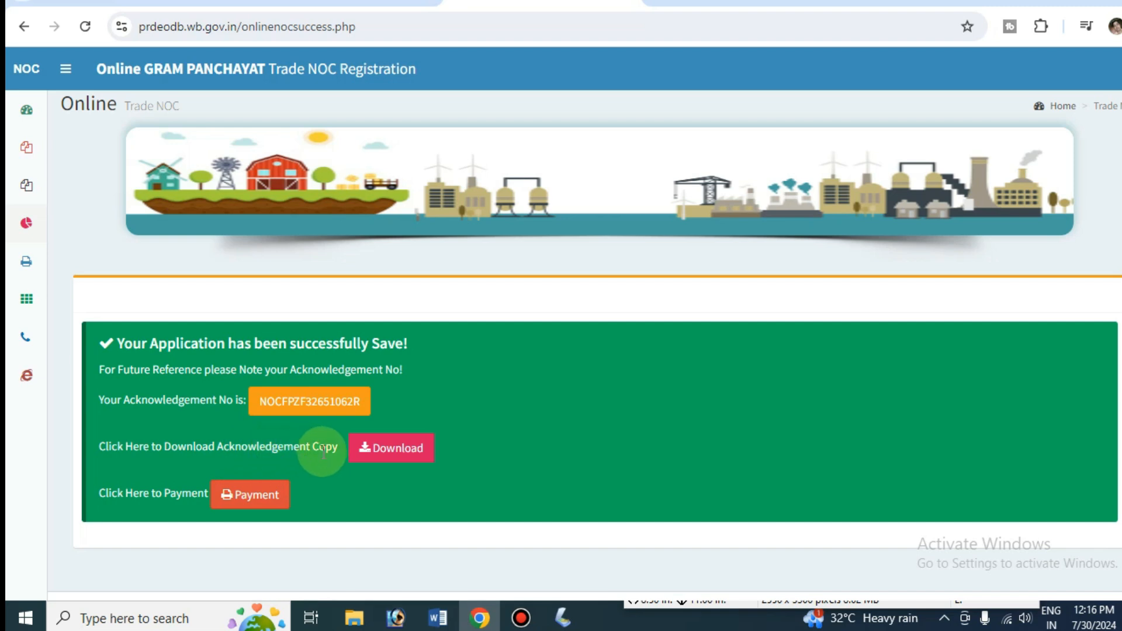
left_click(387, 460)
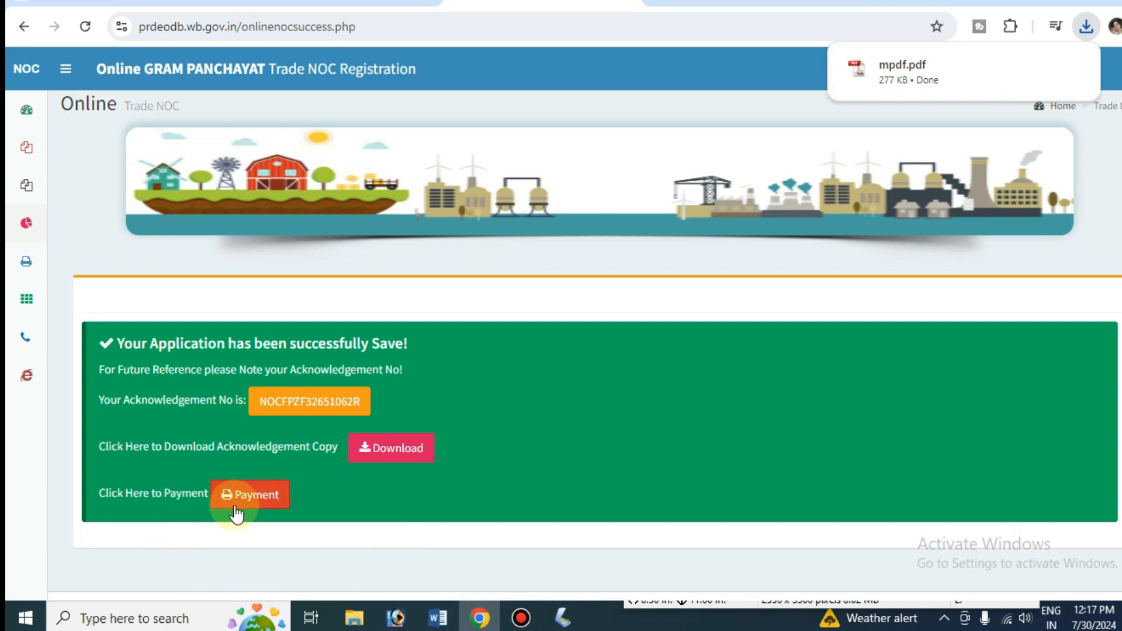
Open the payment page for the saved renewal application
left_click(263, 501)
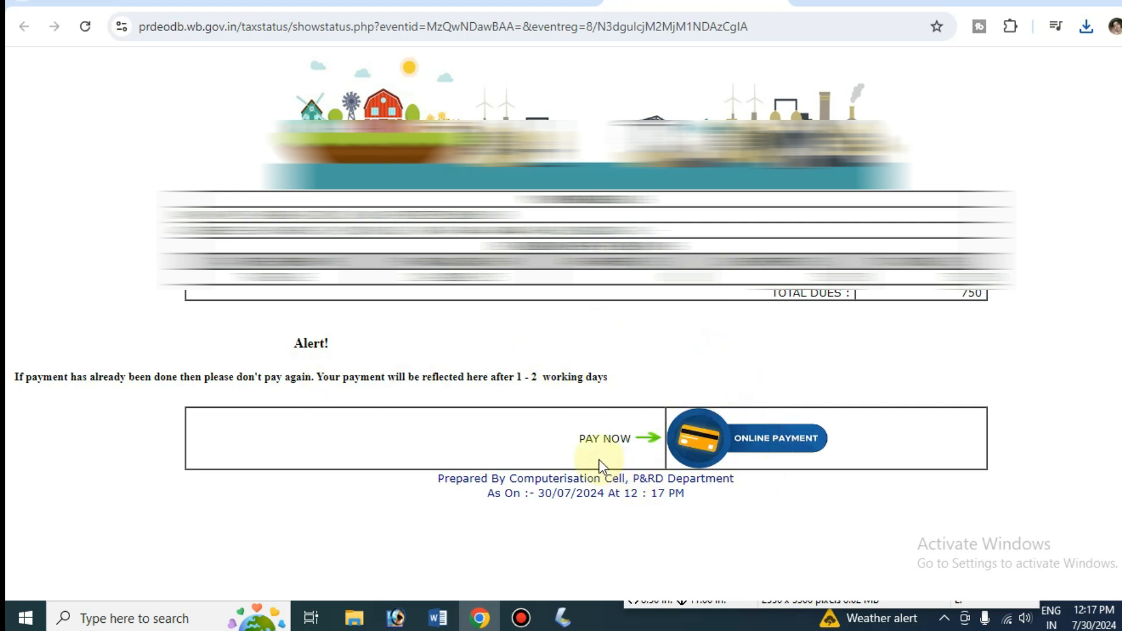
Proceed with online payment of the trade renewal dues through Axis Bank Easypay and accept the terms and conditions
left_click(721, 447)
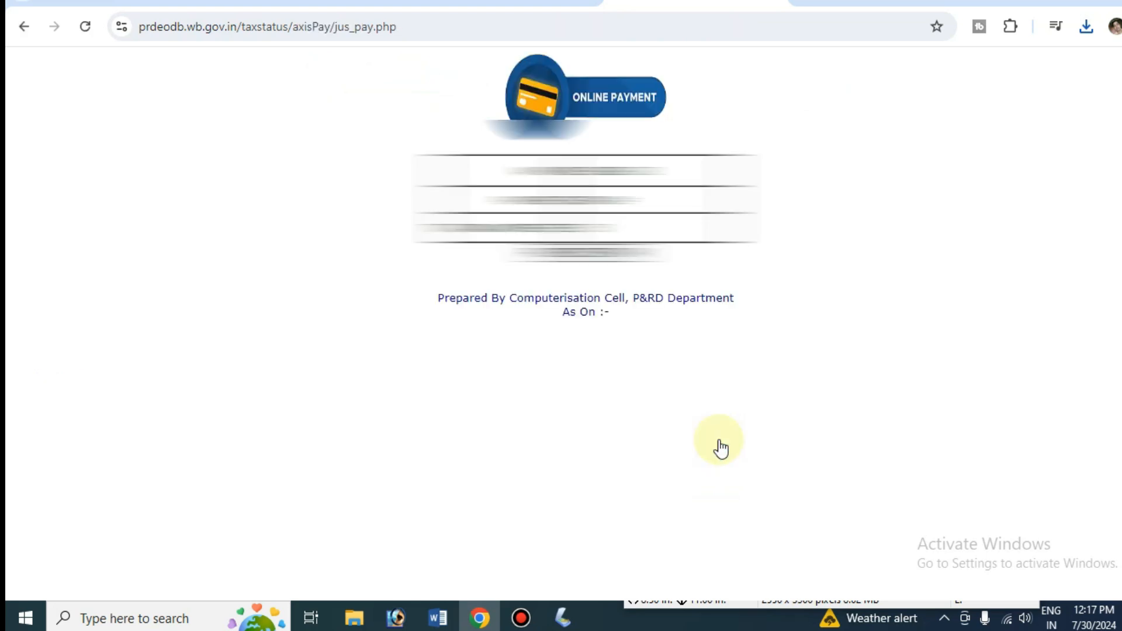
left_click(607, 251)
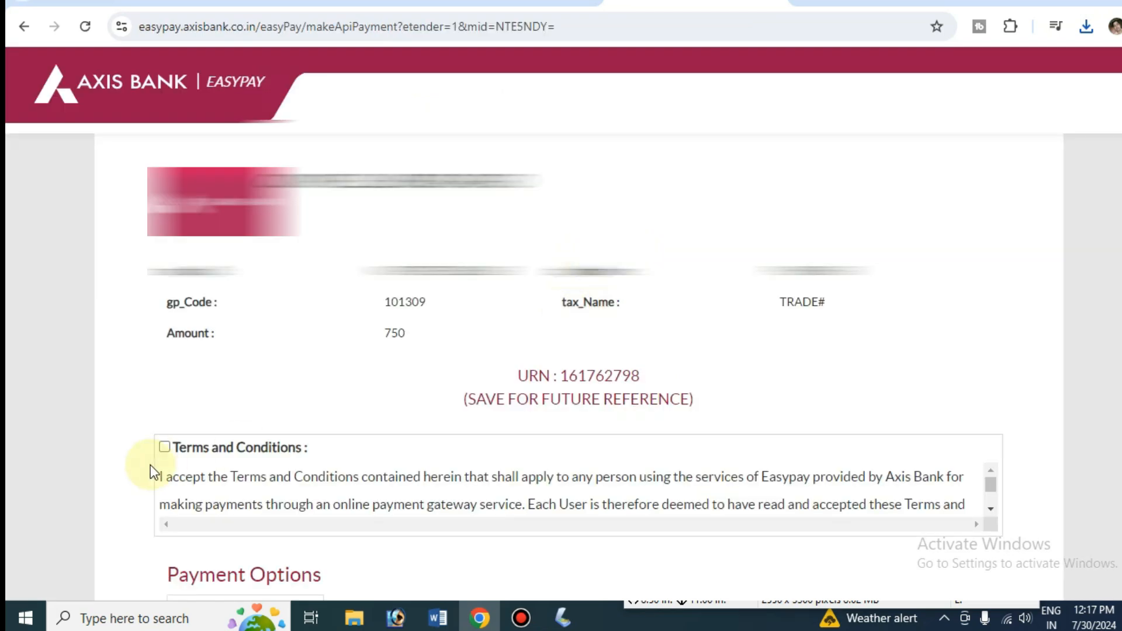
left_click(165, 447)
scroll(519, 471, "down", 5)
scroll(518, 471, "down", 3)
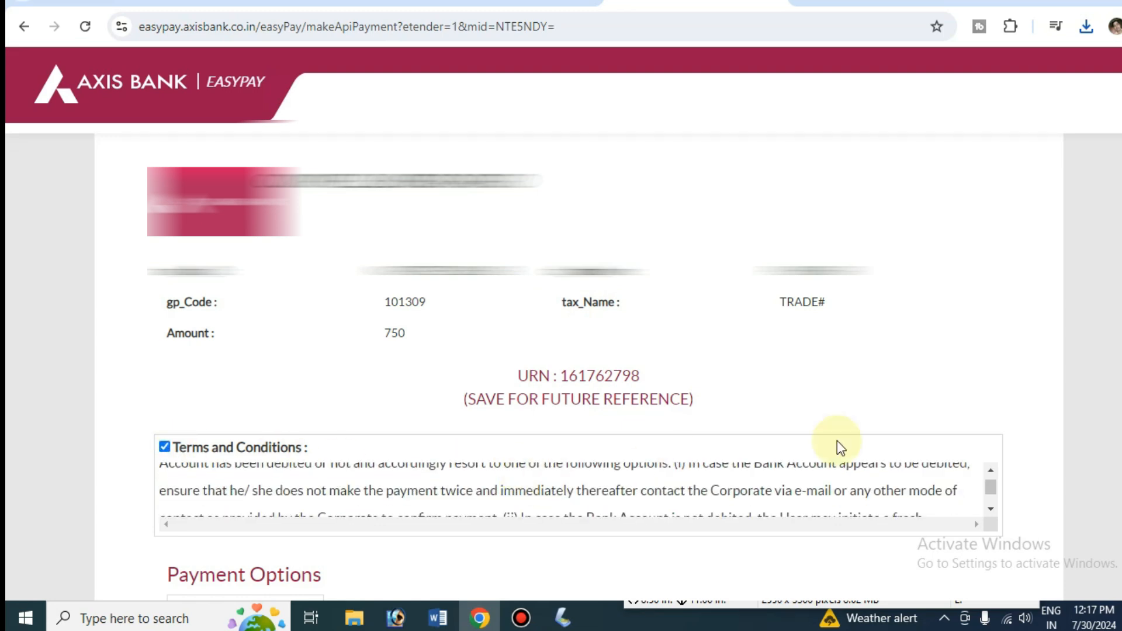
Choose UPI as the payment option and go through its UPI ID and verify code fields
scroll(1054, 383, "down", 3)
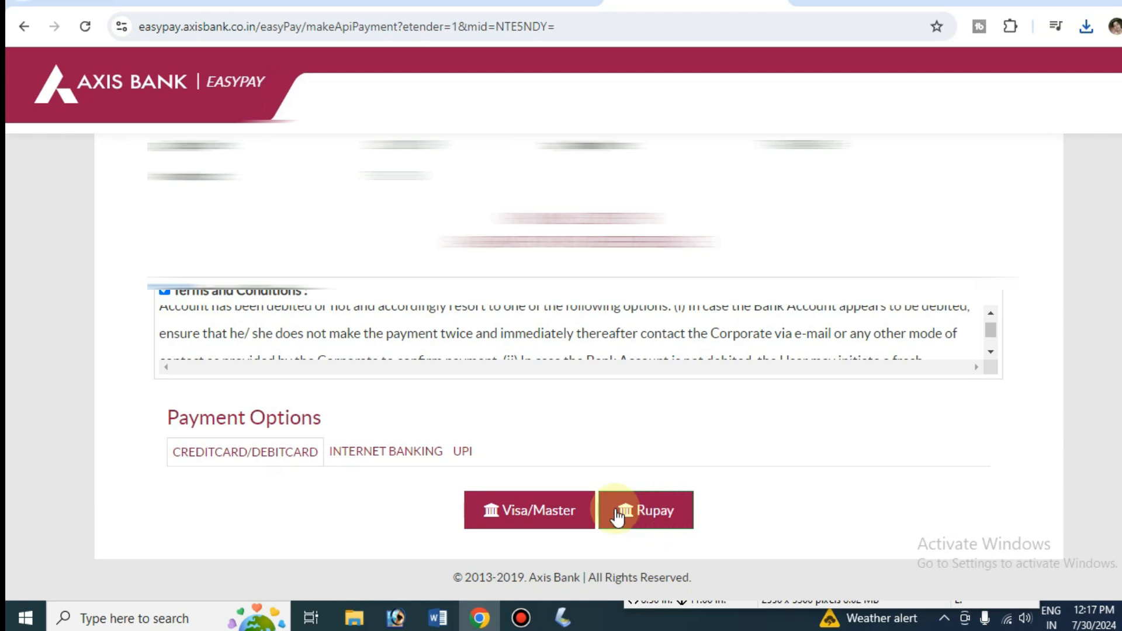
left_click(463, 451)
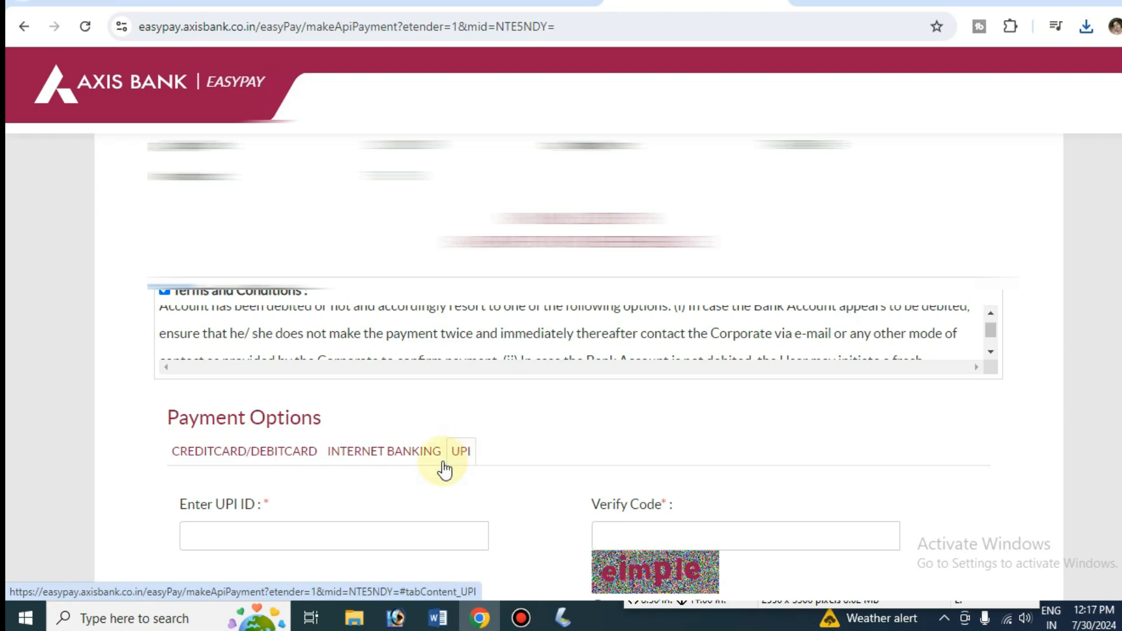
left_click(281, 524)
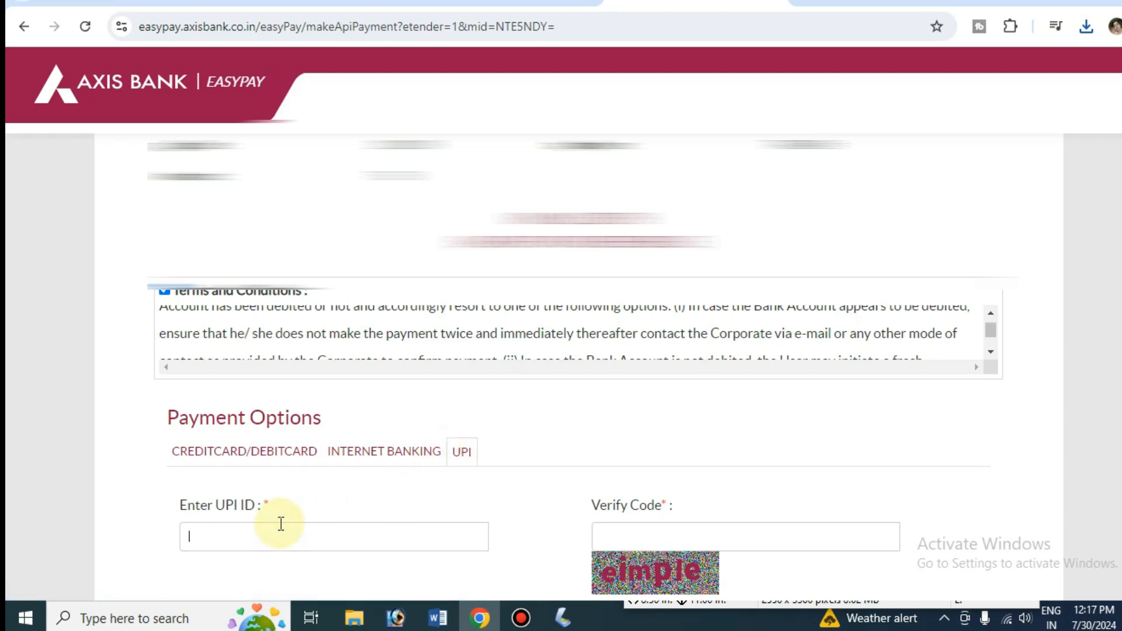
left_click(636, 531)
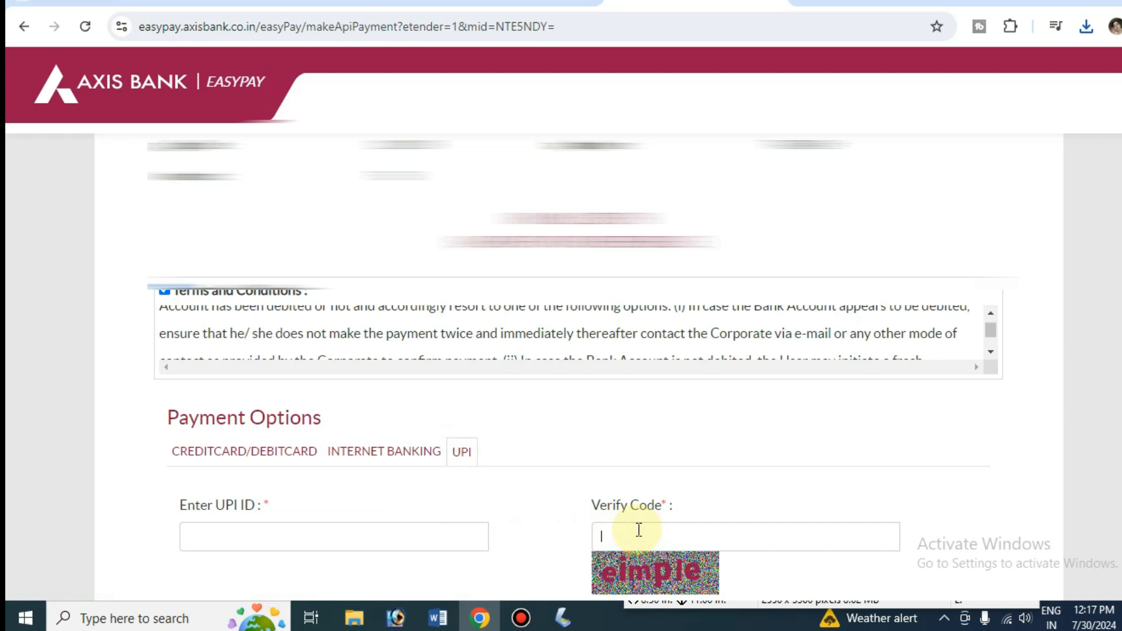
scroll(638, 532, "down", 1)
scroll(634, 529, "down", 2)
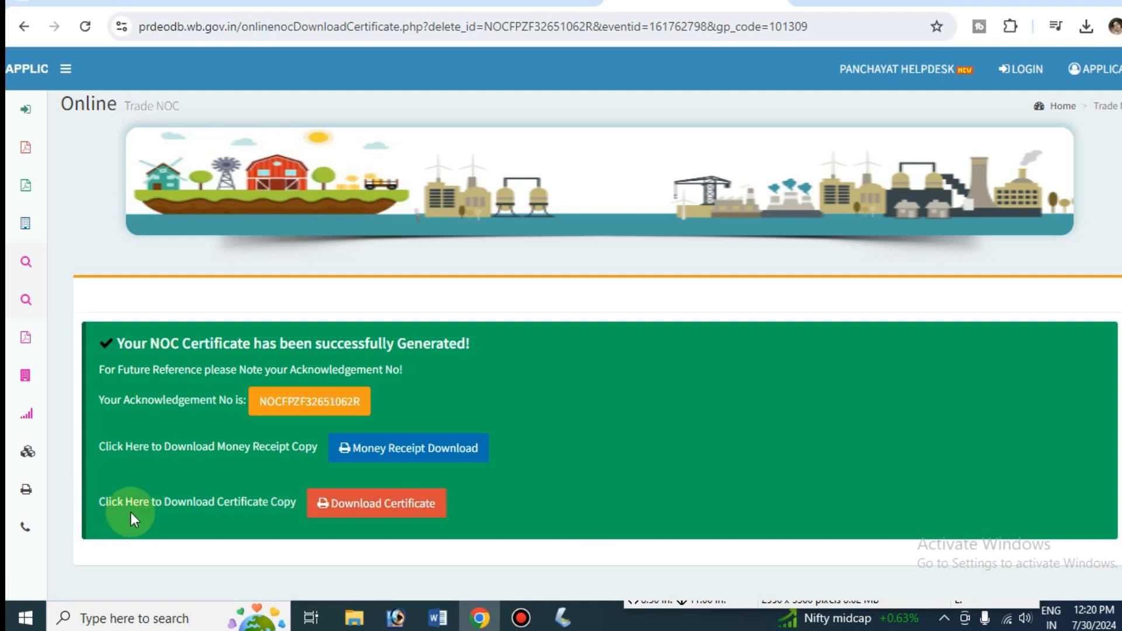
Open the generated trade NOC certificate and save it as a PDF on the Desktop under the suggested file name
left_click(377, 503)
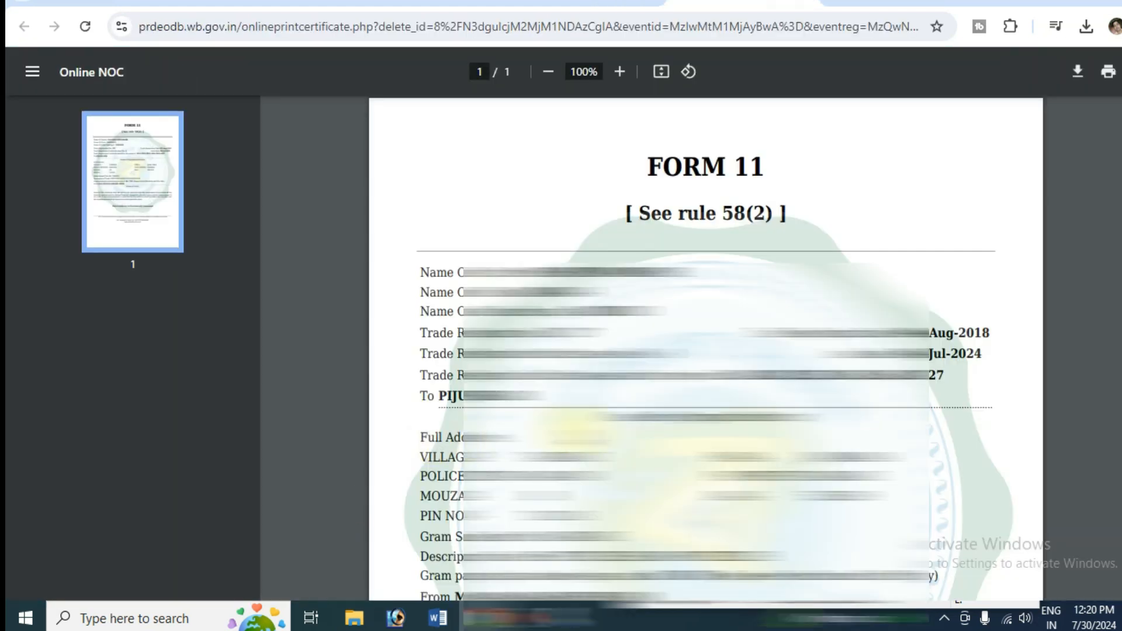
left_click(1077, 73)
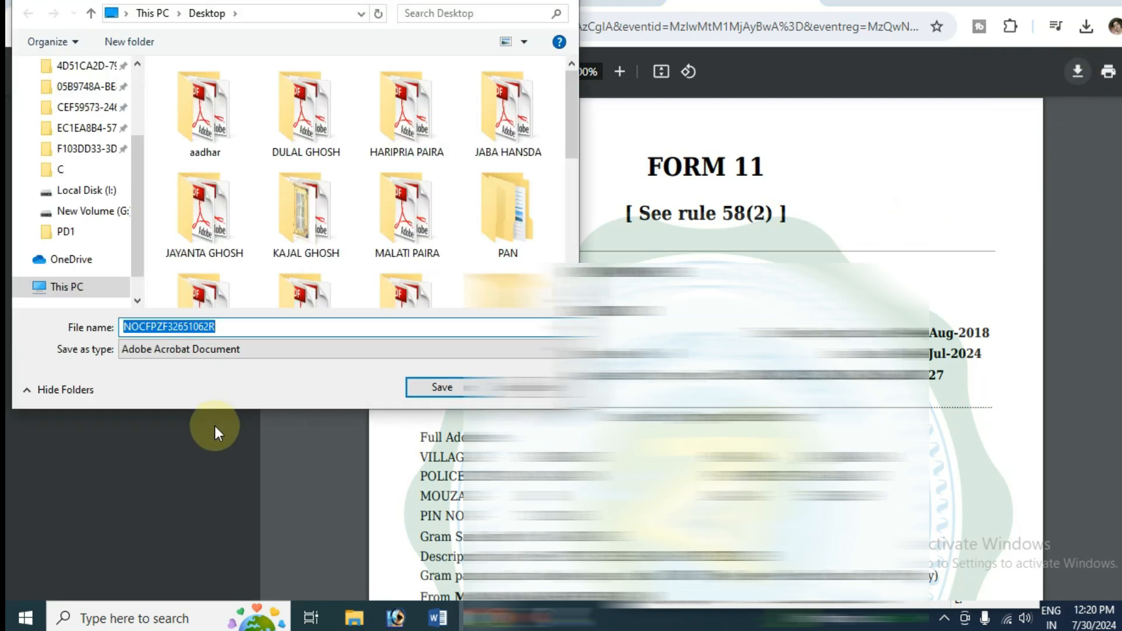
left_click(438, 388)
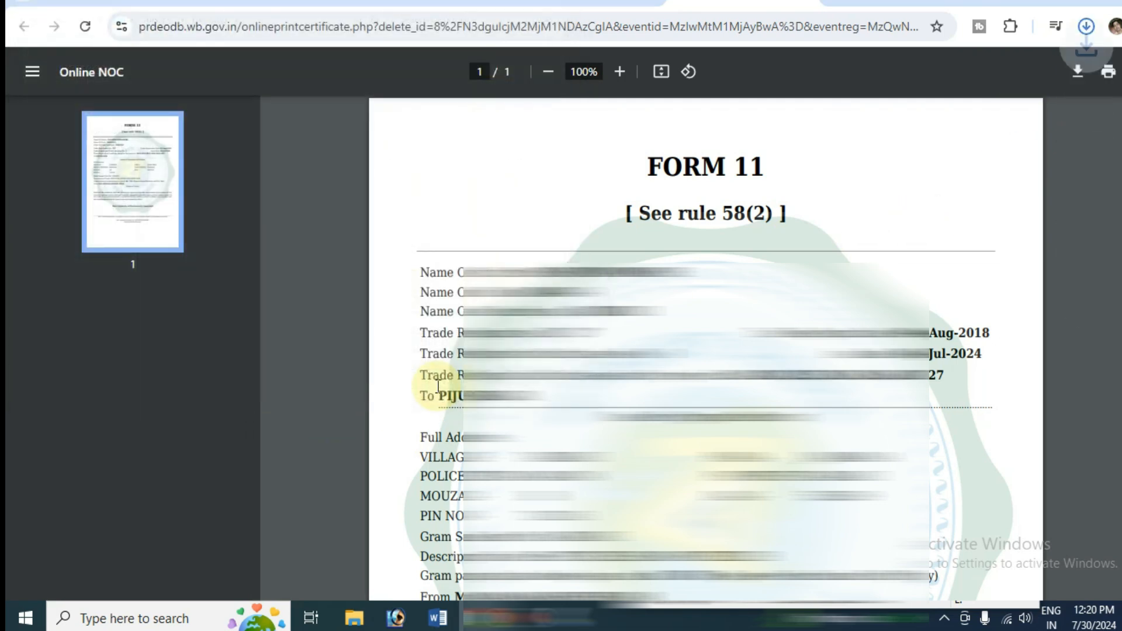